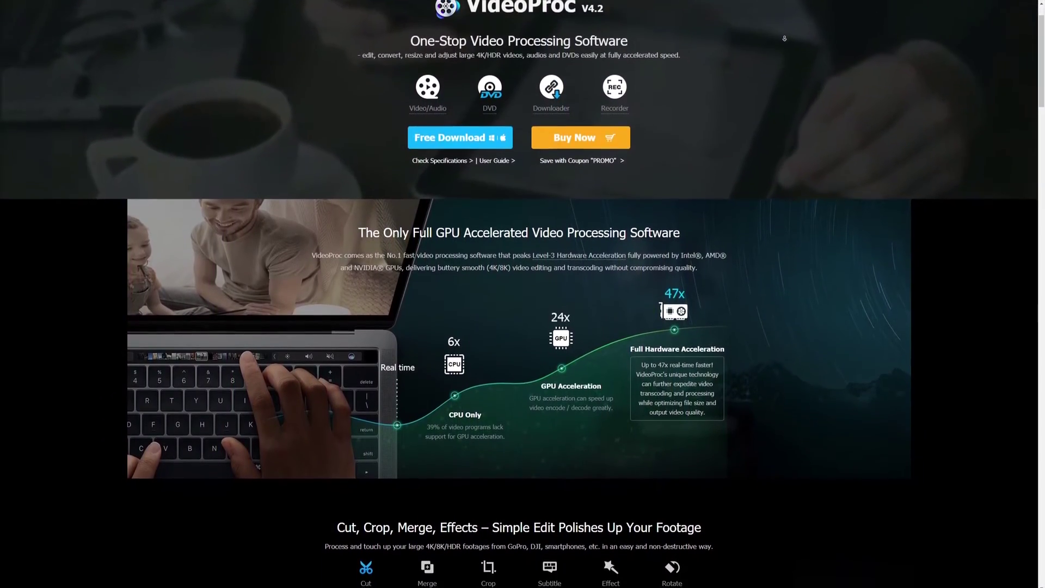
Step: Scroll down the VideoProc page to the Quality-oriented High Speed Media Converter section
scroll(785, 38, down, 1)
scroll(784, 38, down, 1)
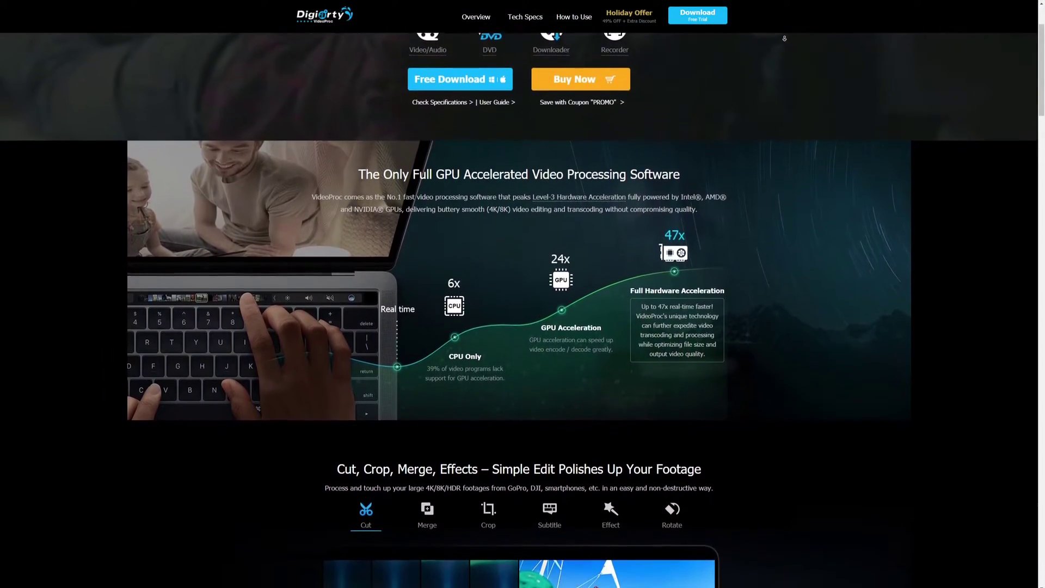
scroll(784, 38, down, 1)
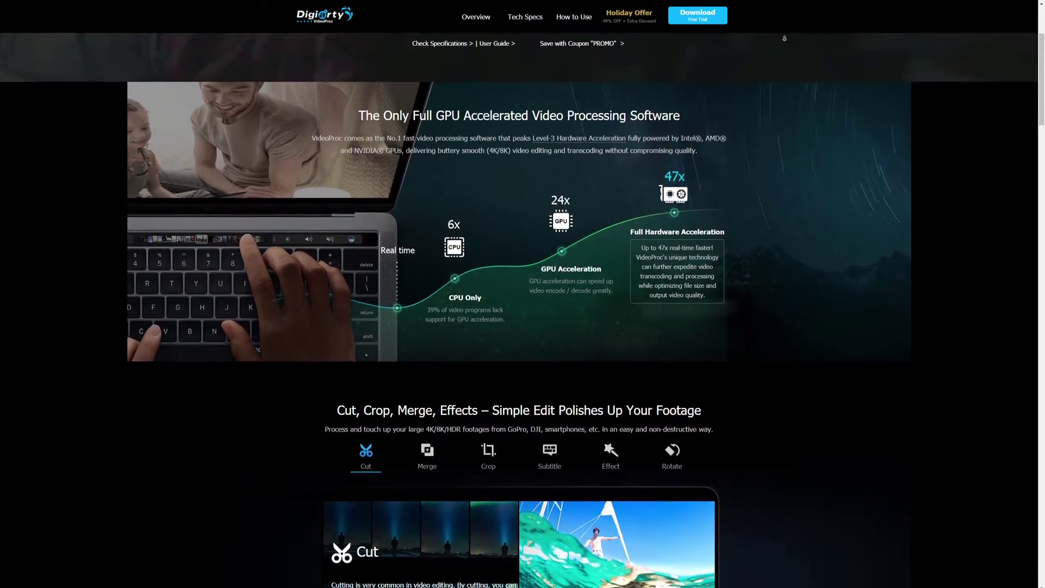
scroll(784, 38, down, 1)
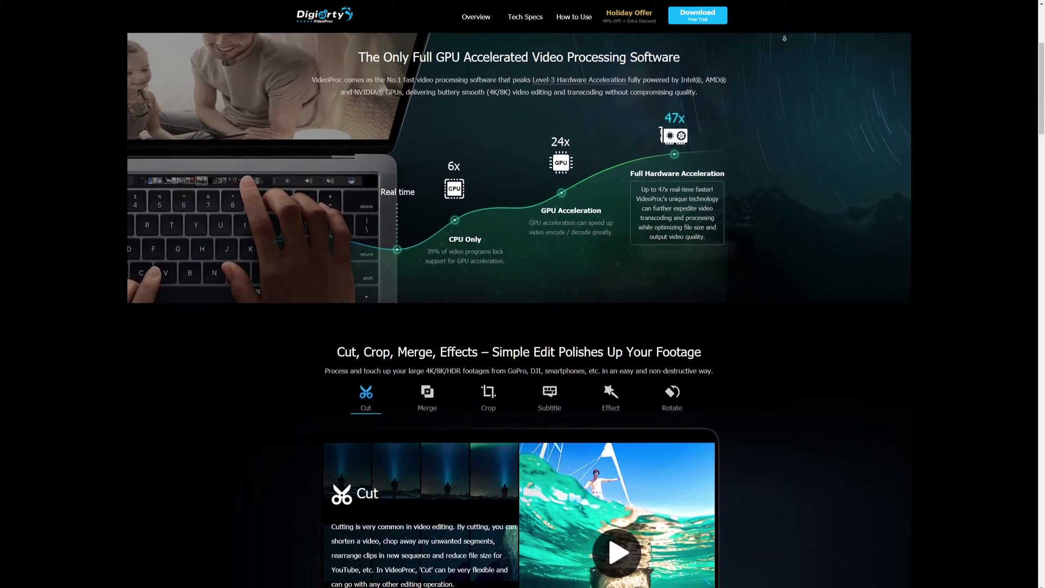
scroll(784, 38, down, 1)
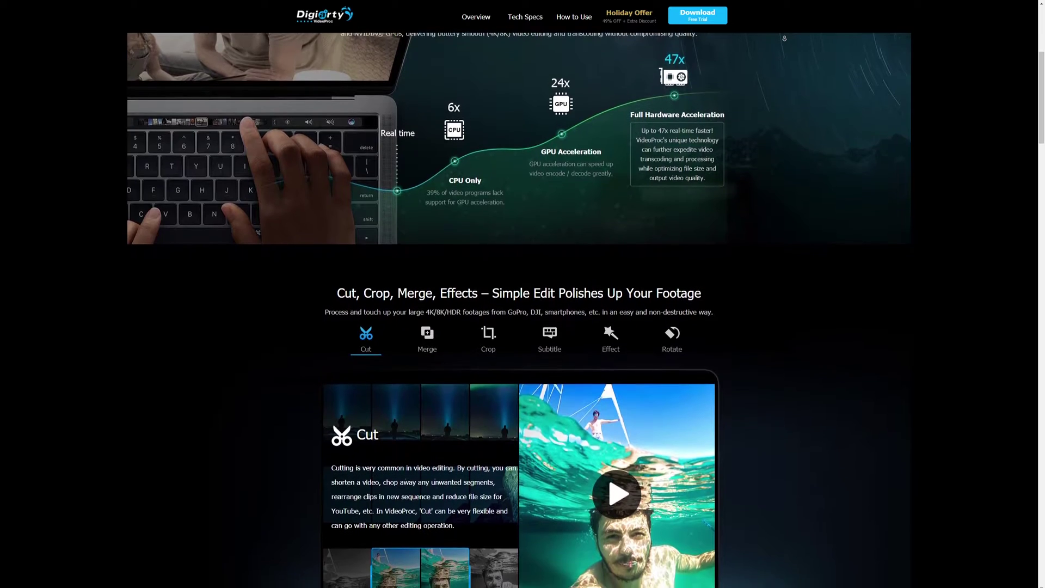
scroll(784, 38, down, 1)
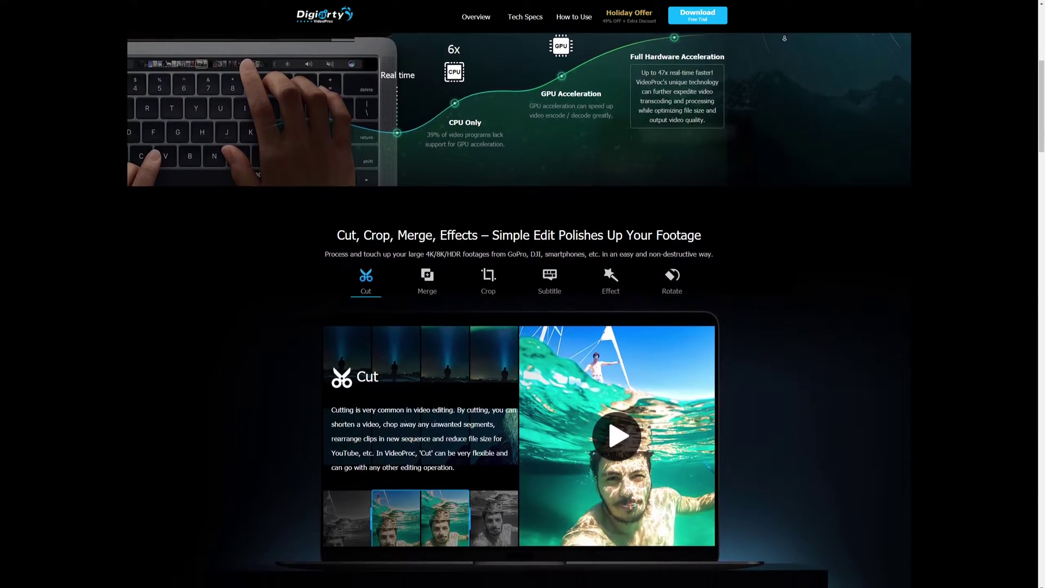
scroll(784, 38, down, 1)
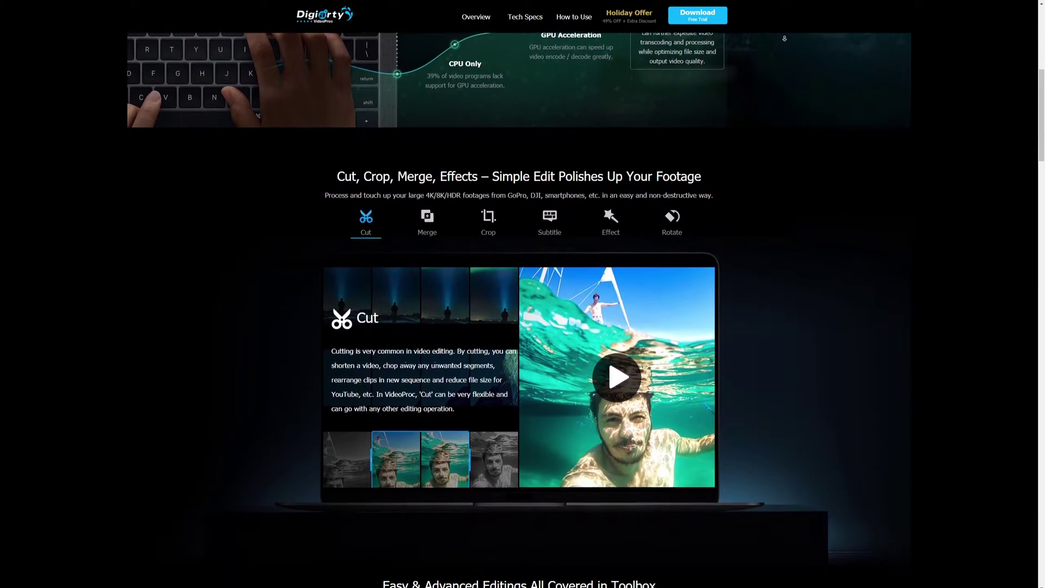
scroll(784, 38, down, 1)
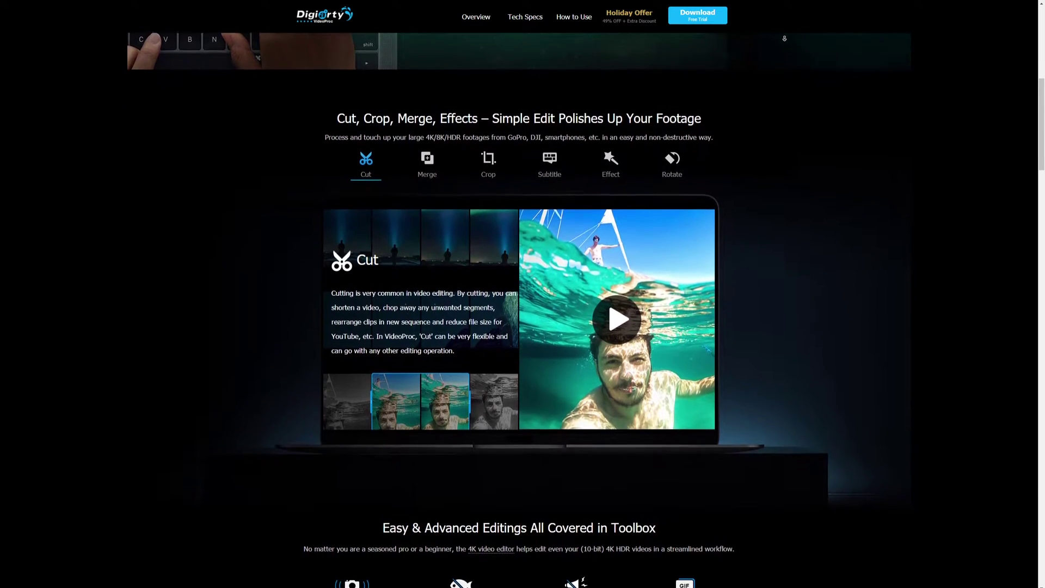
scroll(784, 38, down, 1)
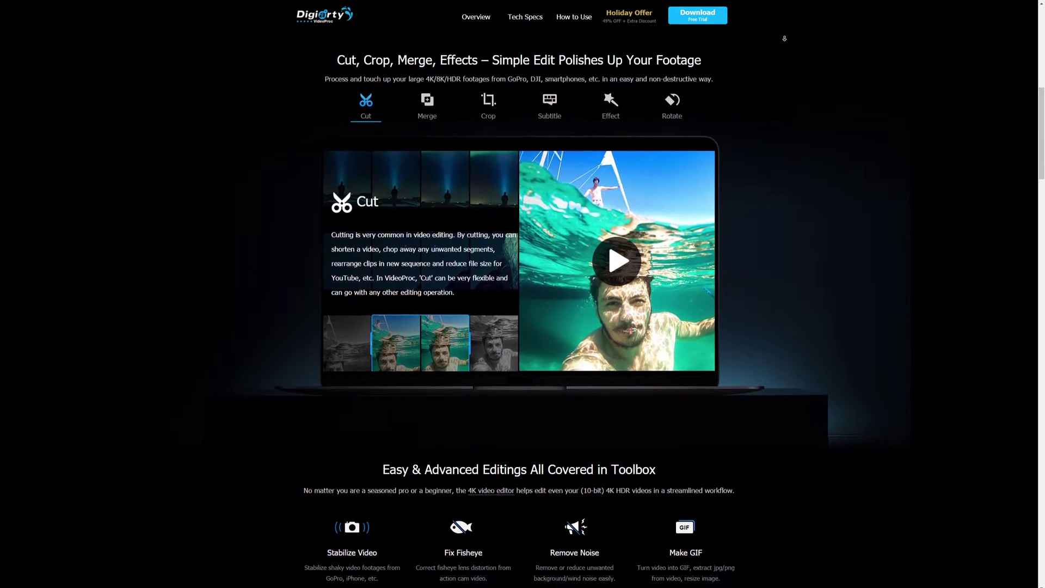
scroll(785, 38, down, 1)
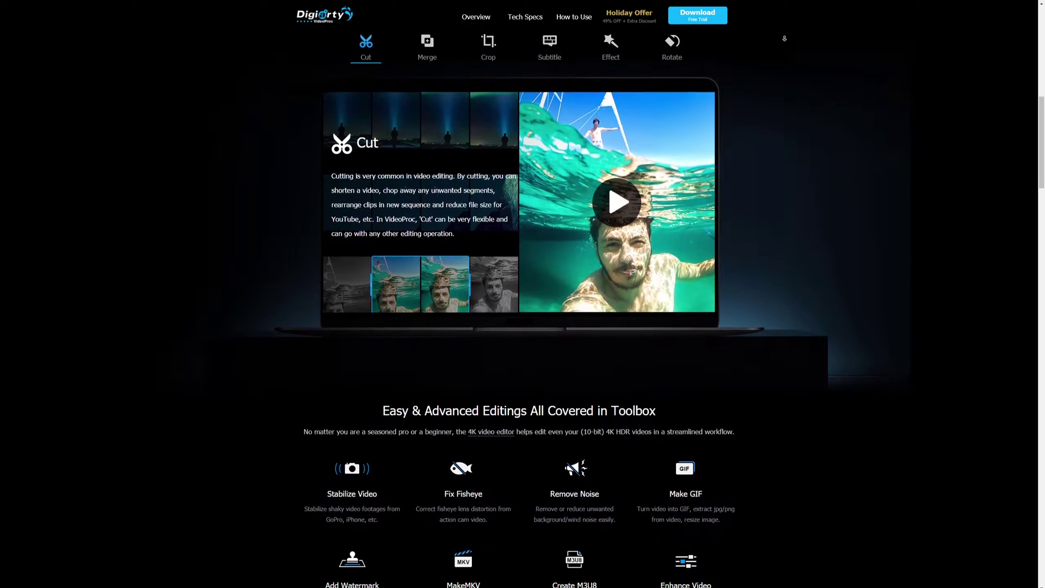
scroll(784, 38, down, 1)
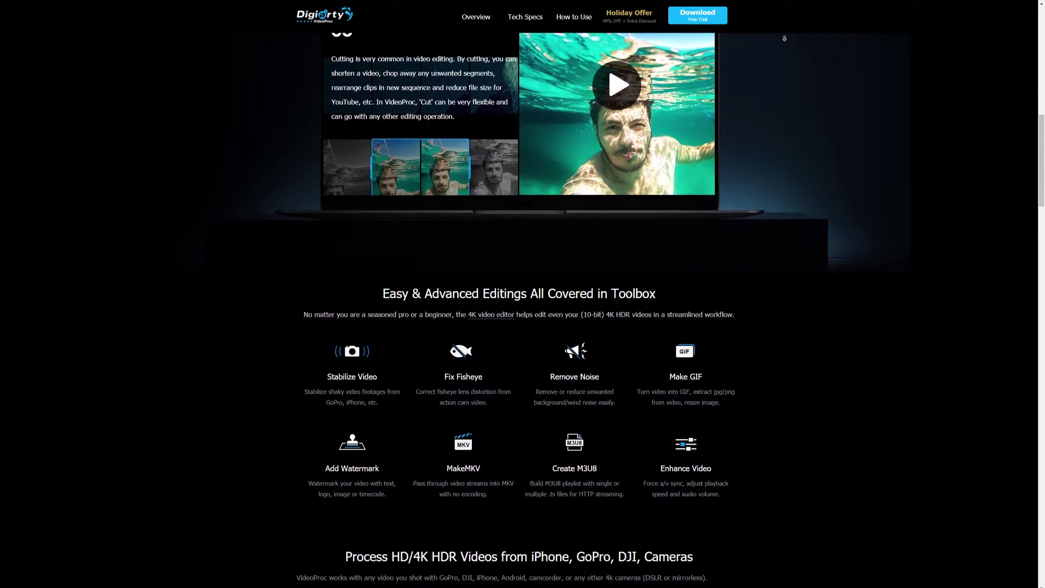
scroll(784, 38, down, 1)
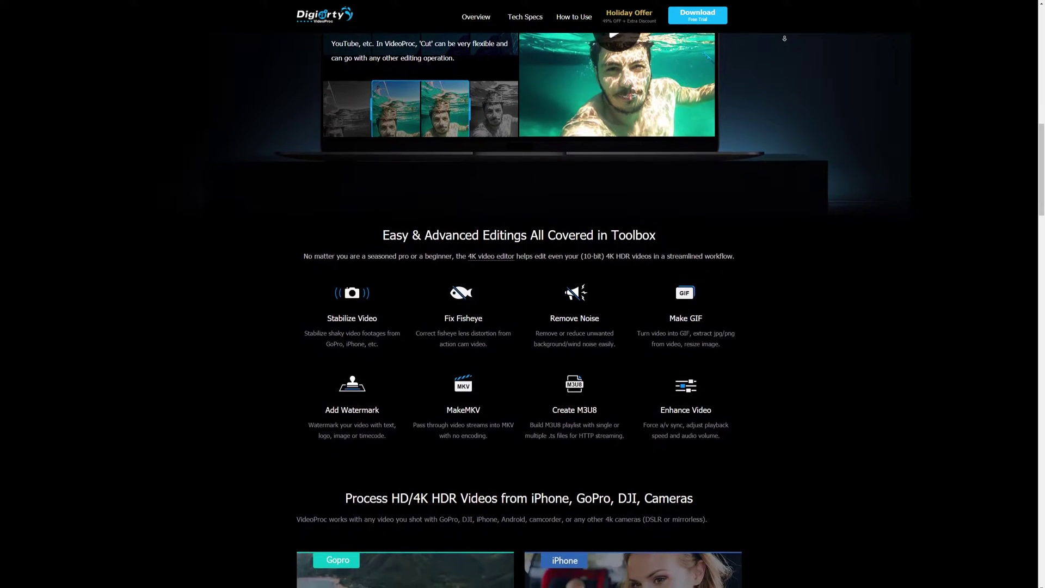
scroll(785, 38, down, 1)
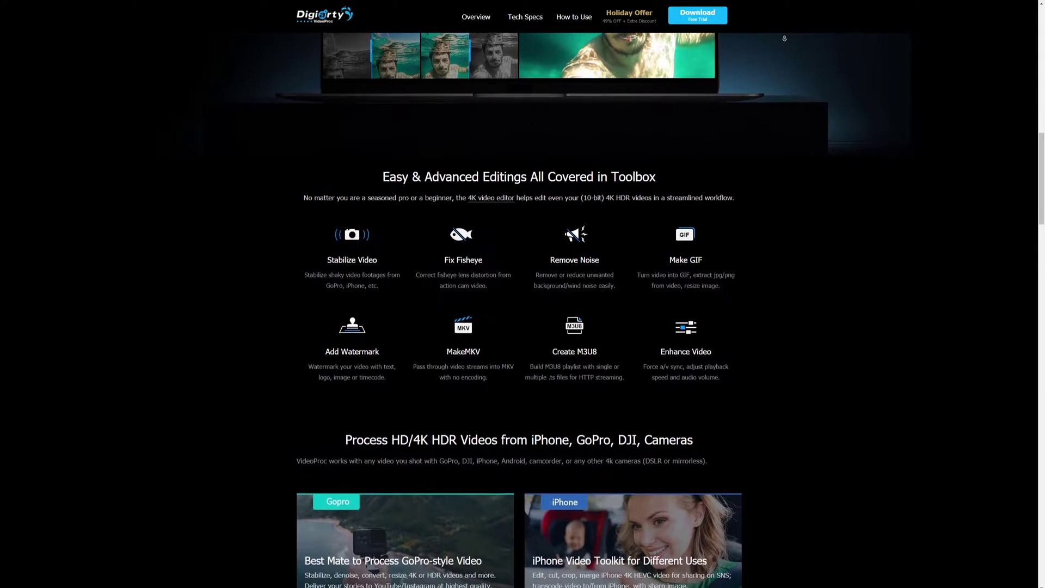
scroll(784, 38, down, 1)
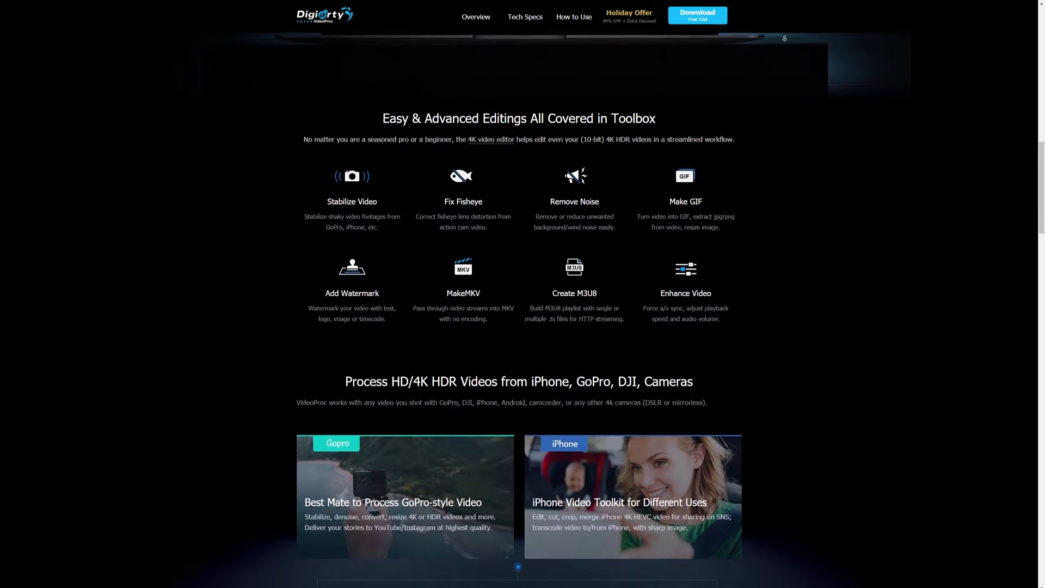
scroll(784, 38, down, 1)
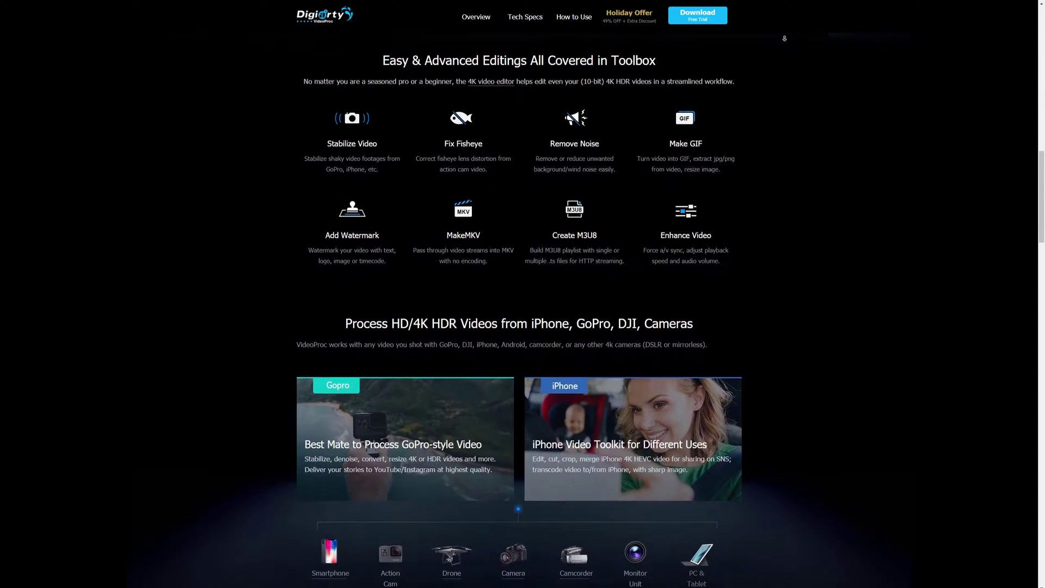
scroll(785, 38, down, 1)
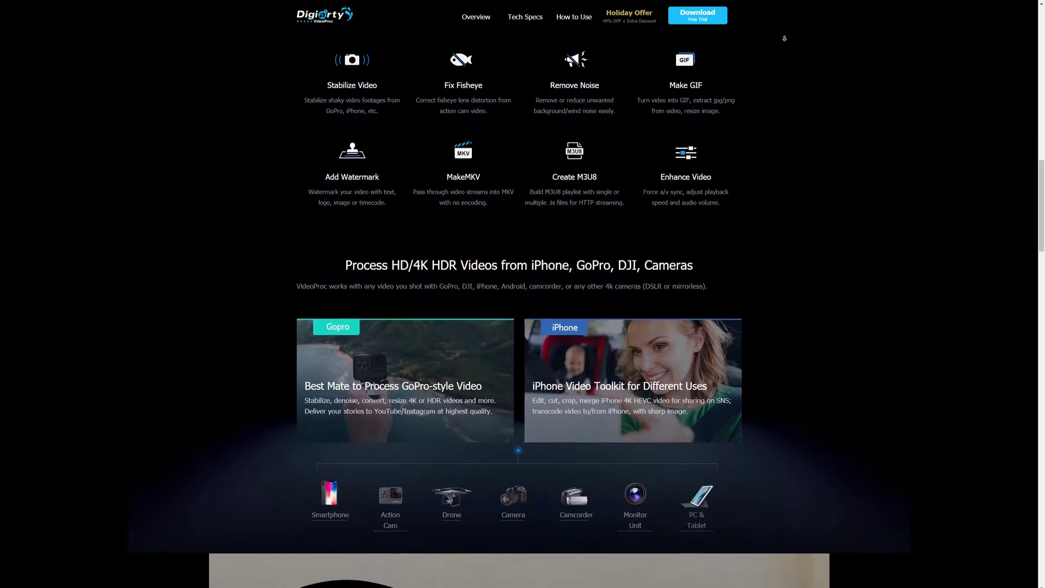
scroll(784, 38, down, 1)
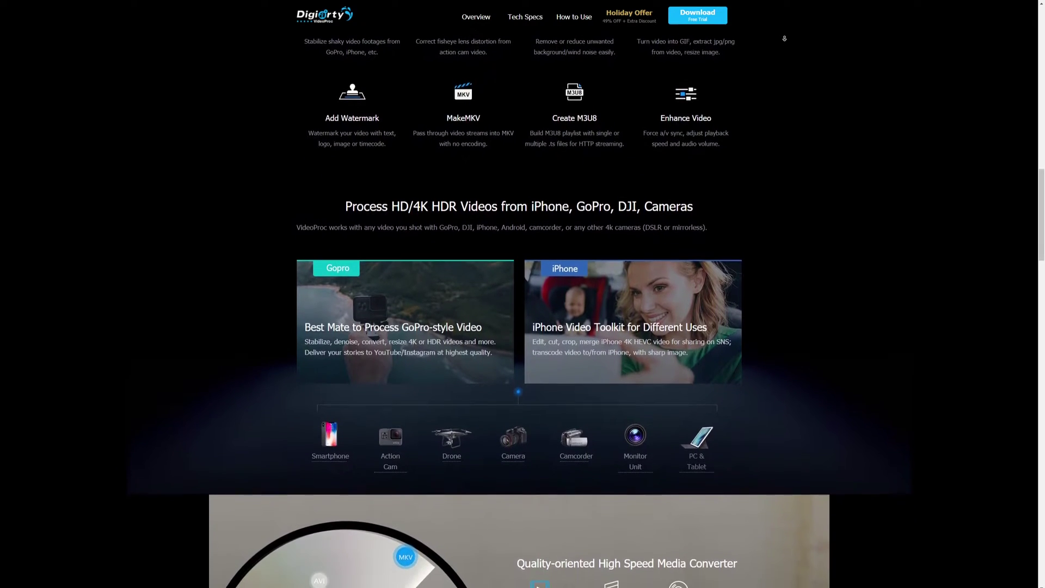
scroll(784, 38, down, 1)
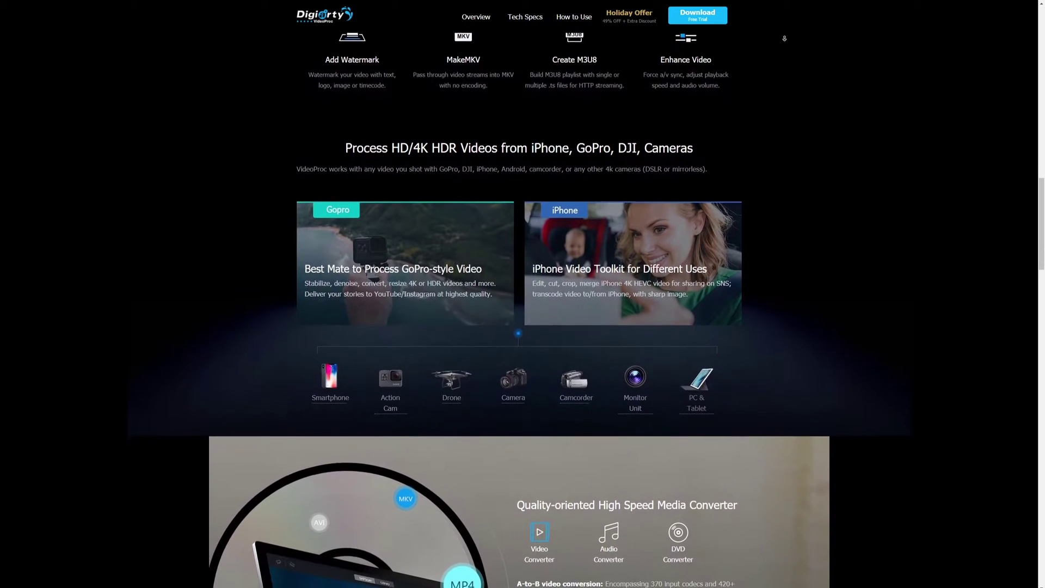
scroll(784, 38, down, 1)
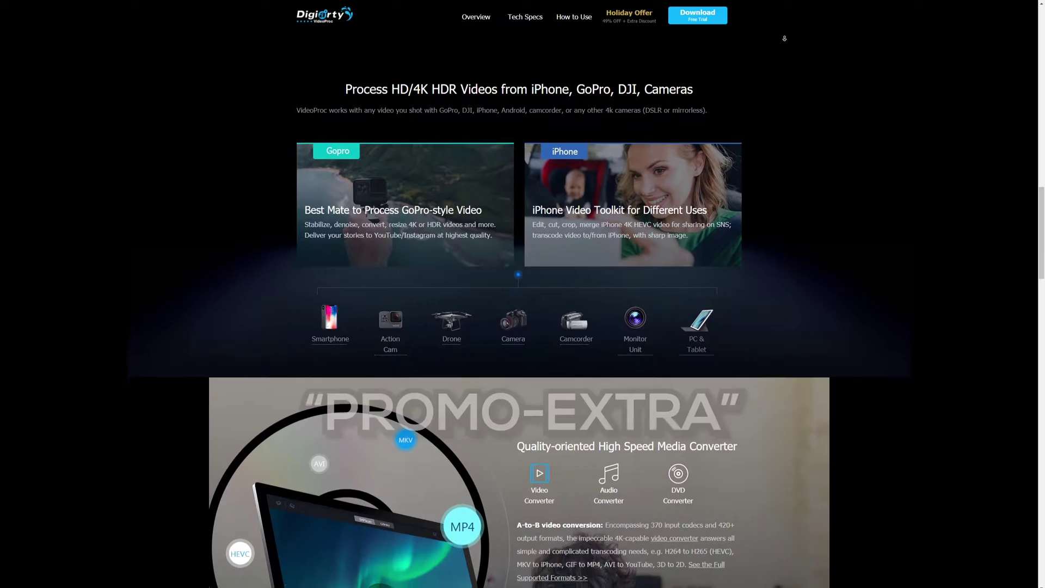
scroll(784, 38, down, 1)
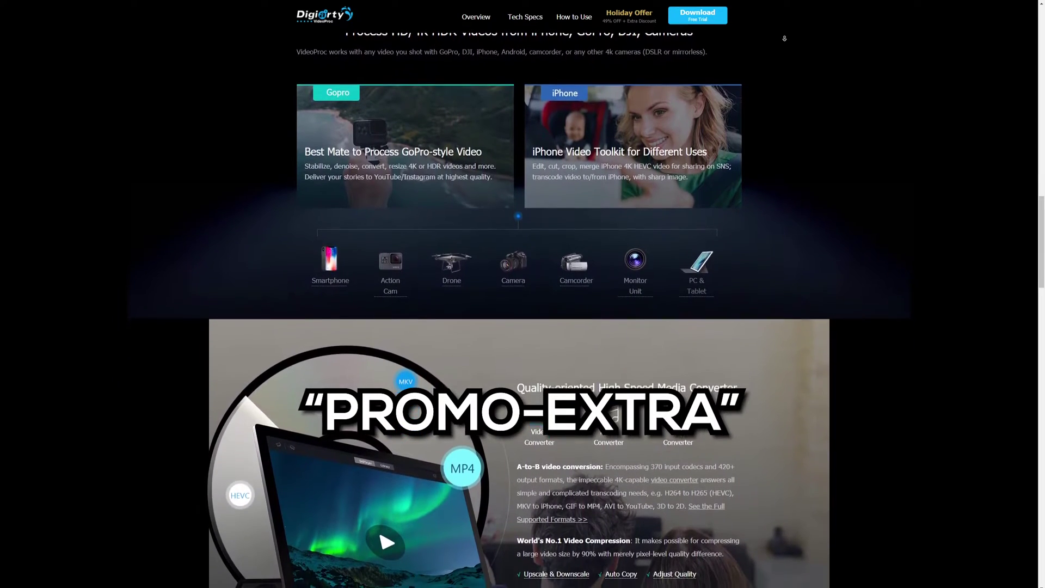
scroll(784, 38, down, 1)
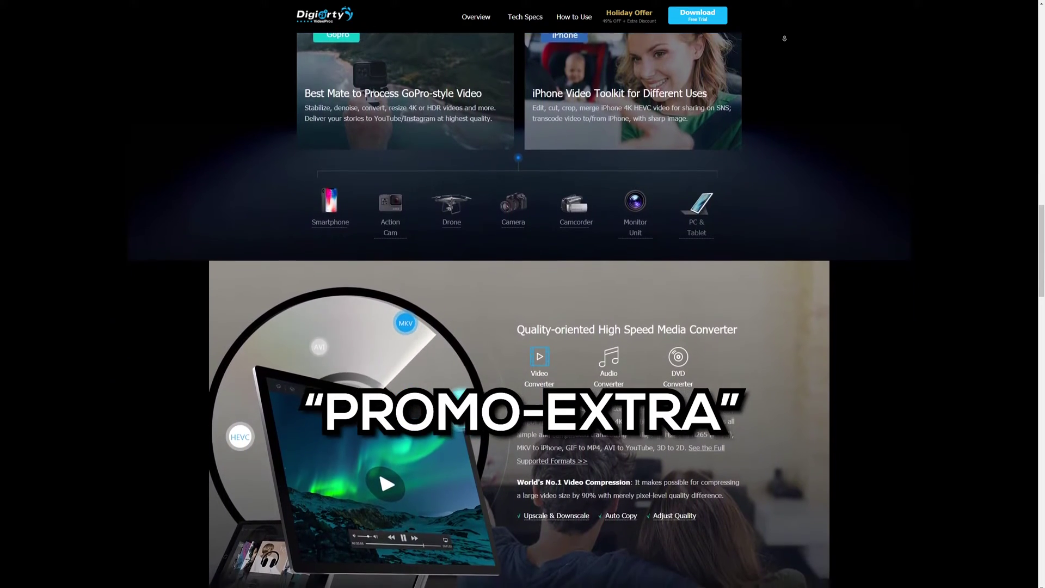
scroll(784, 38, down, 1)
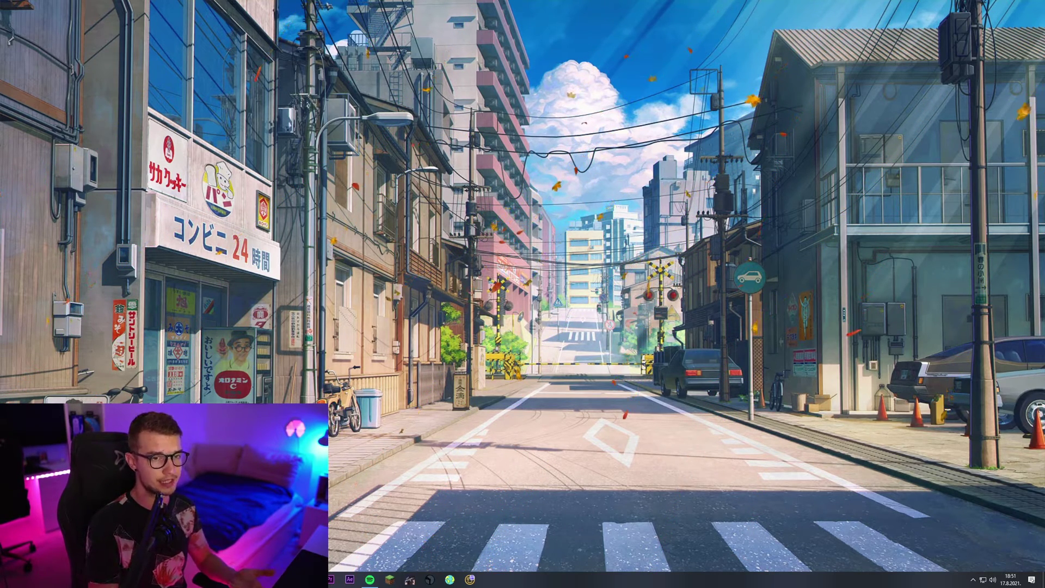
Step: Switch to the OBS Studio window, showing the YT scene, with Alt+Tab
key(alt+Tab)
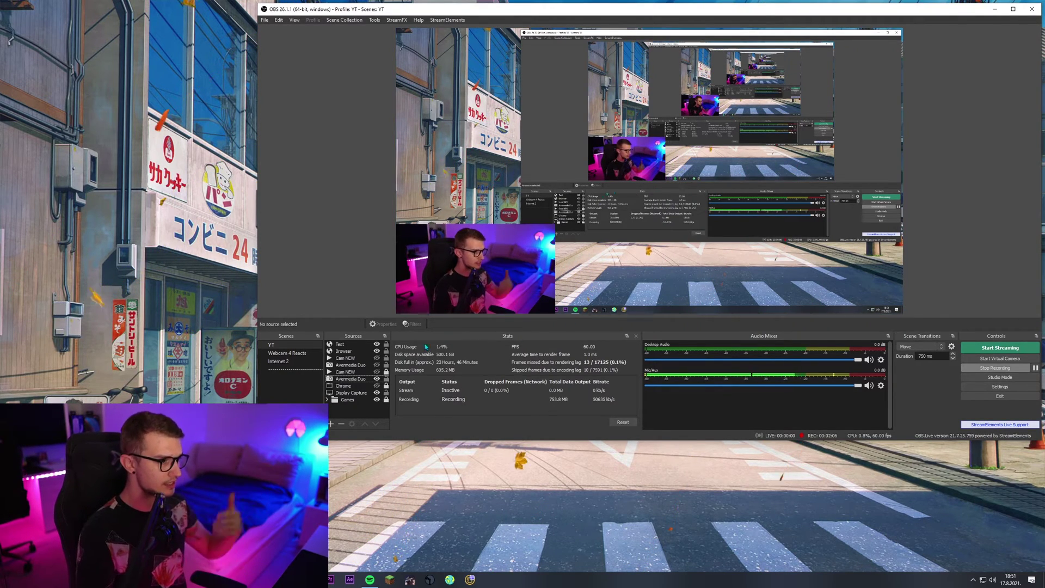
Step: Add a Video Capture Device source to YT and shrink its No Signal frame in the preview
right_click(354, 414)
mouse_move(414, 416)
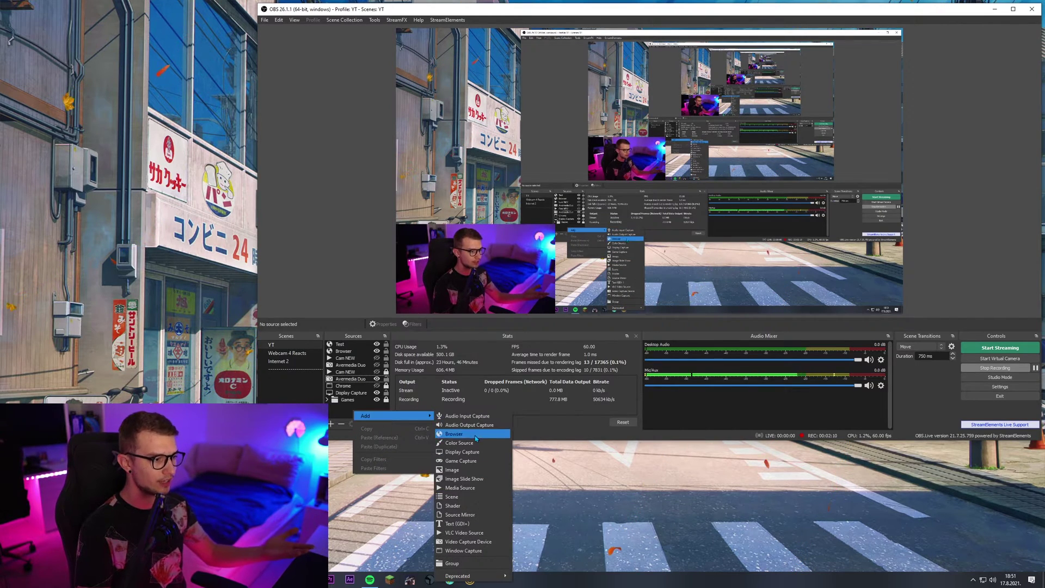
click(468, 541)
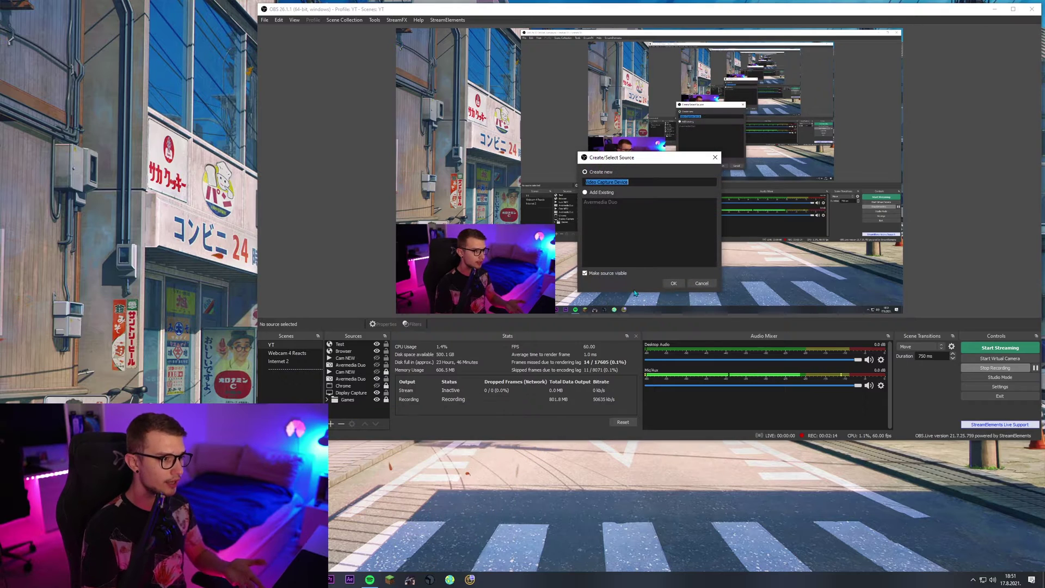
click(675, 283)
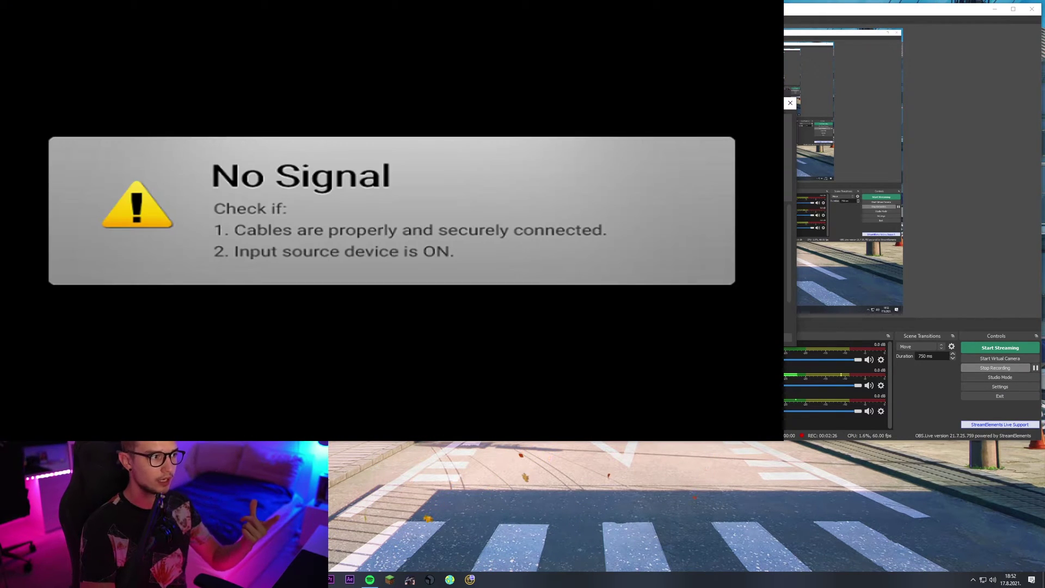
drag(775, 242, 528, 122)
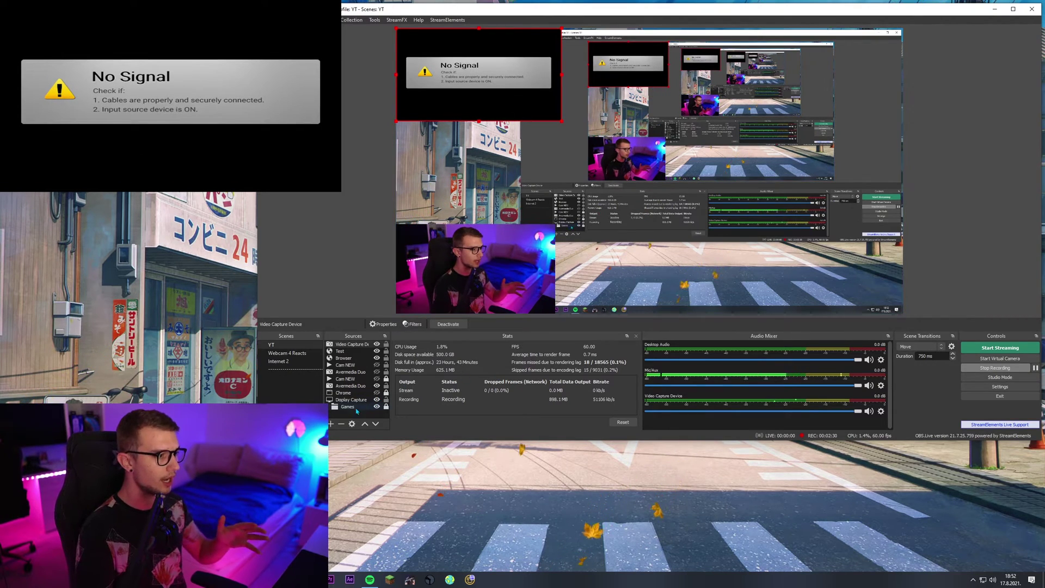
click(356, 414)
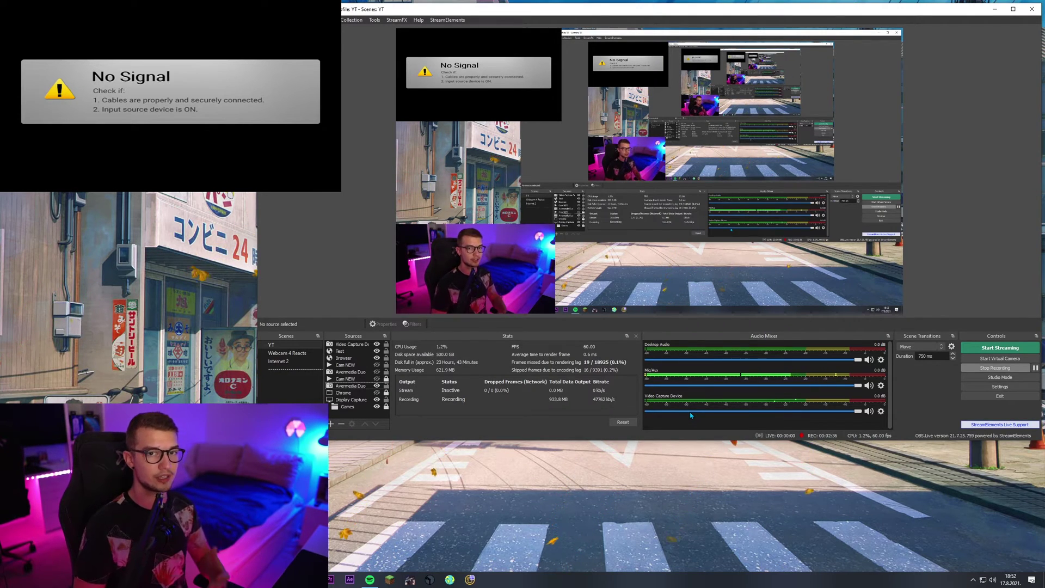
Step: Choose System (3- TC-Helicon GoXLR) as the audio Monitoring Device in Settings, then close Settings
click(1000, 386)
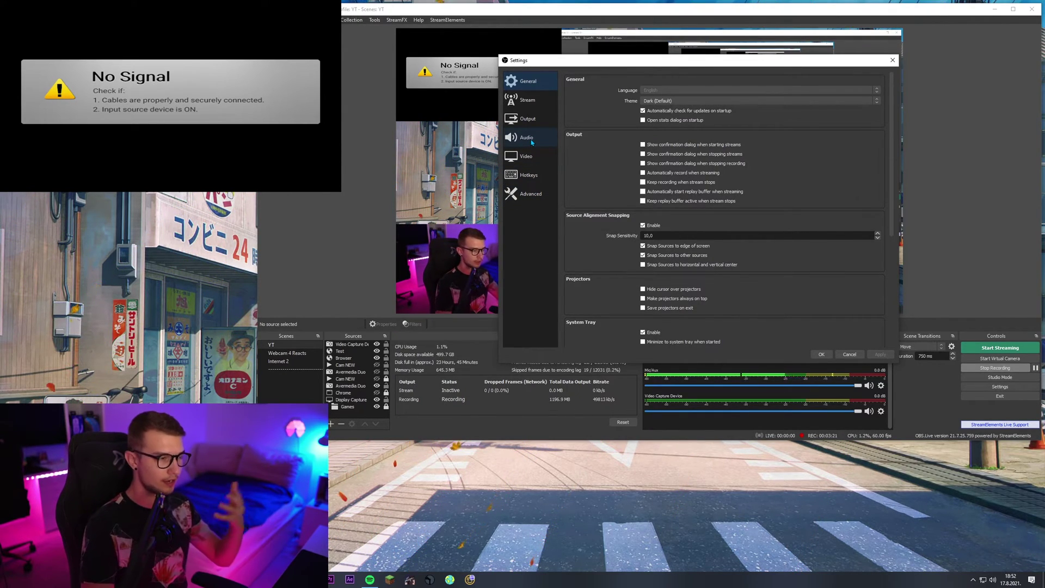
click(532, 142)
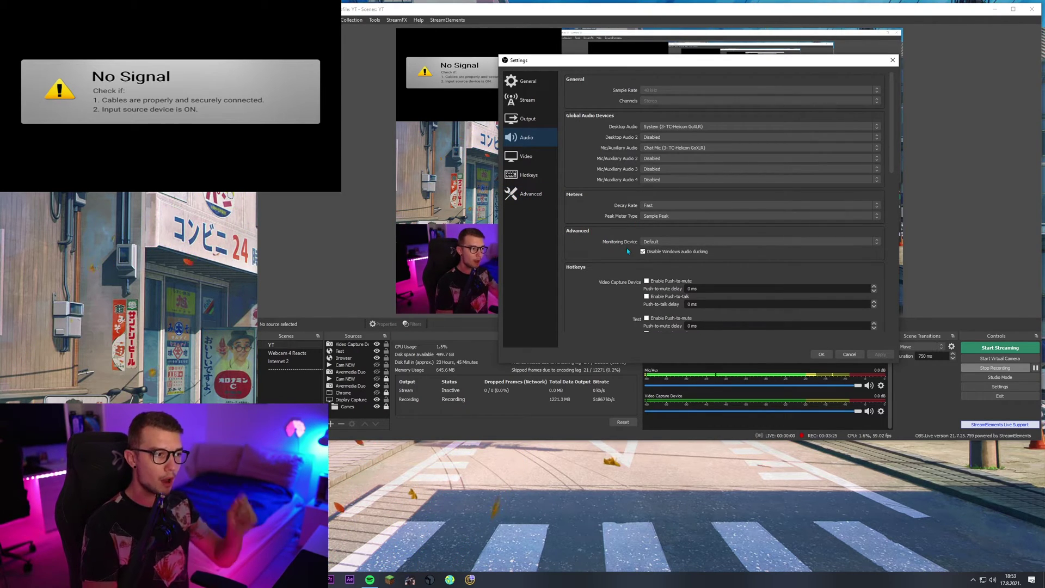
click(655, 243)
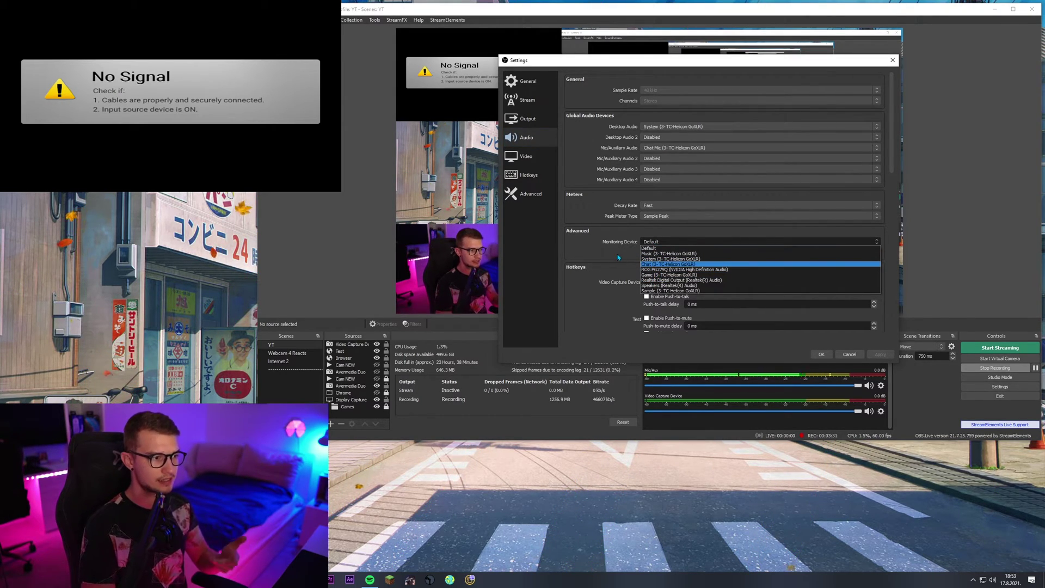
click(619, 264)
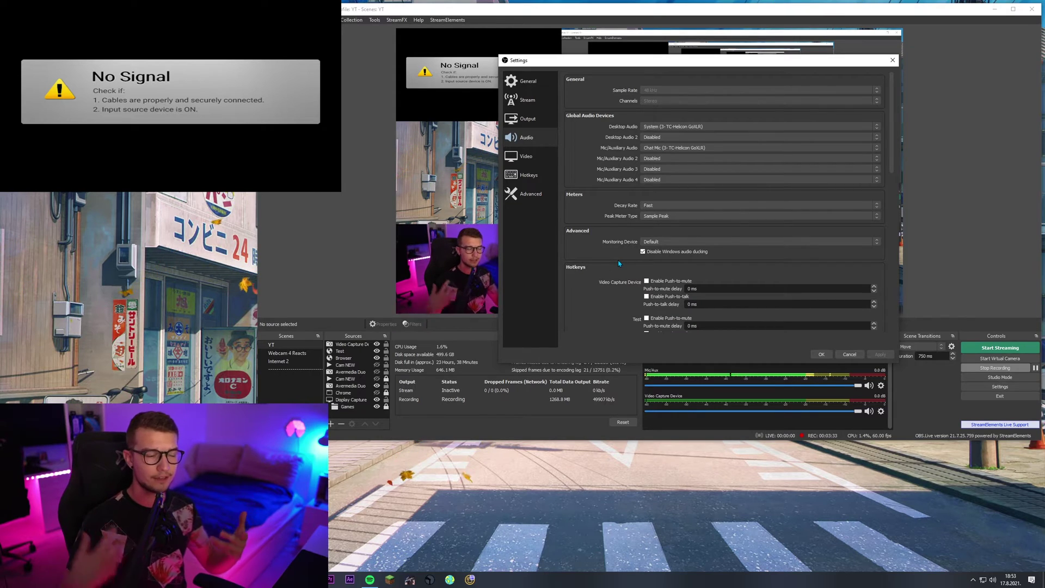
click(653, 242)
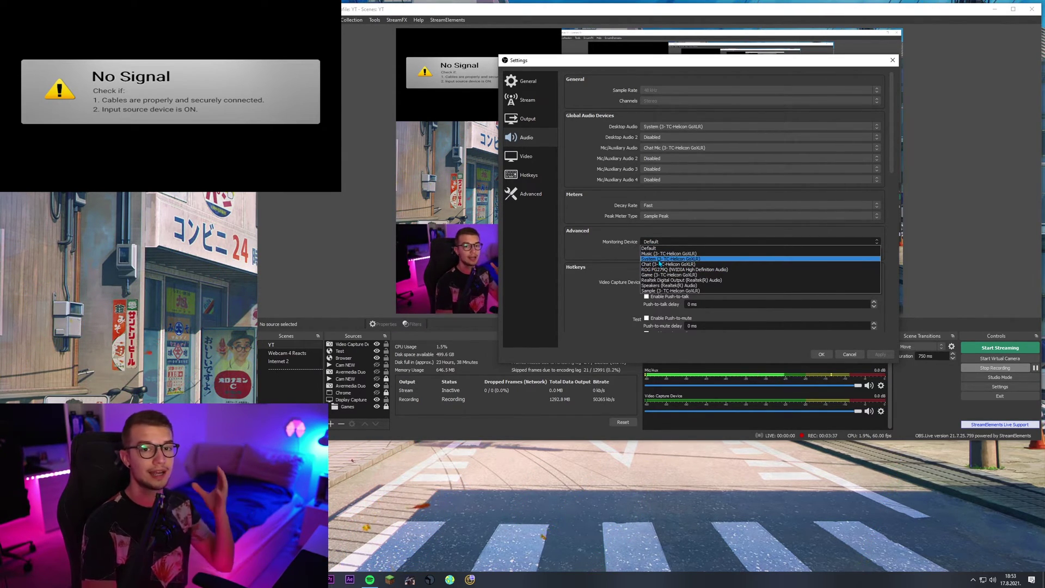
click(659, 262)
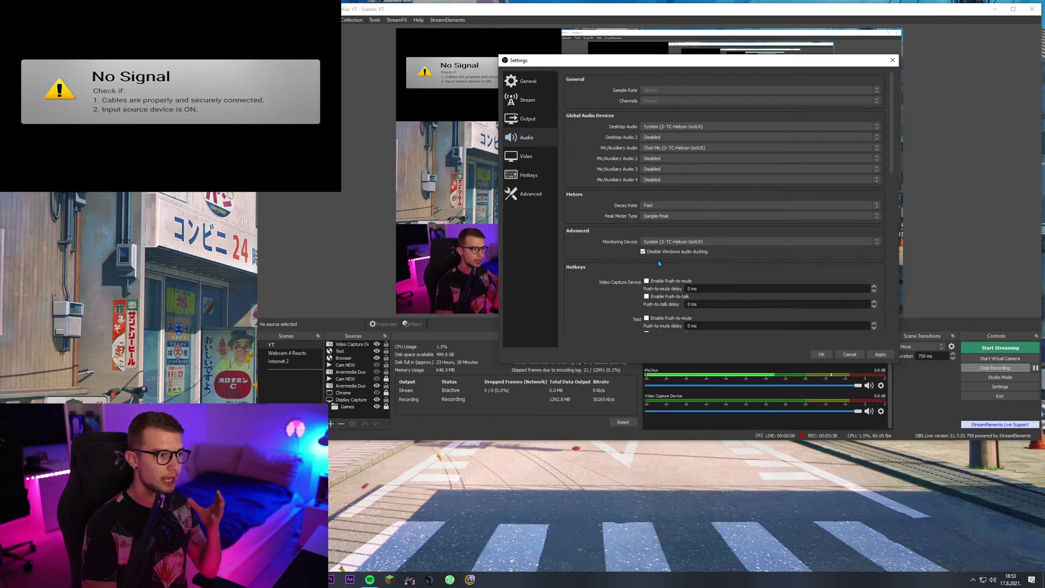
click(840, 353)
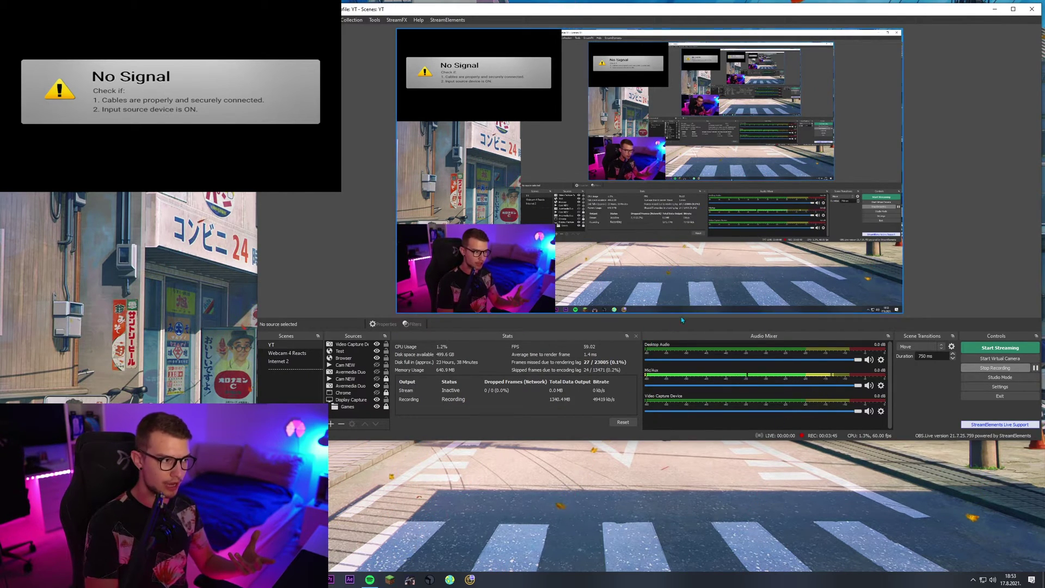
Step: Set the Video Capture Device's Audio Monitoring to Monitor and Output in Advanced Audio Properties
right_click(861, 425)
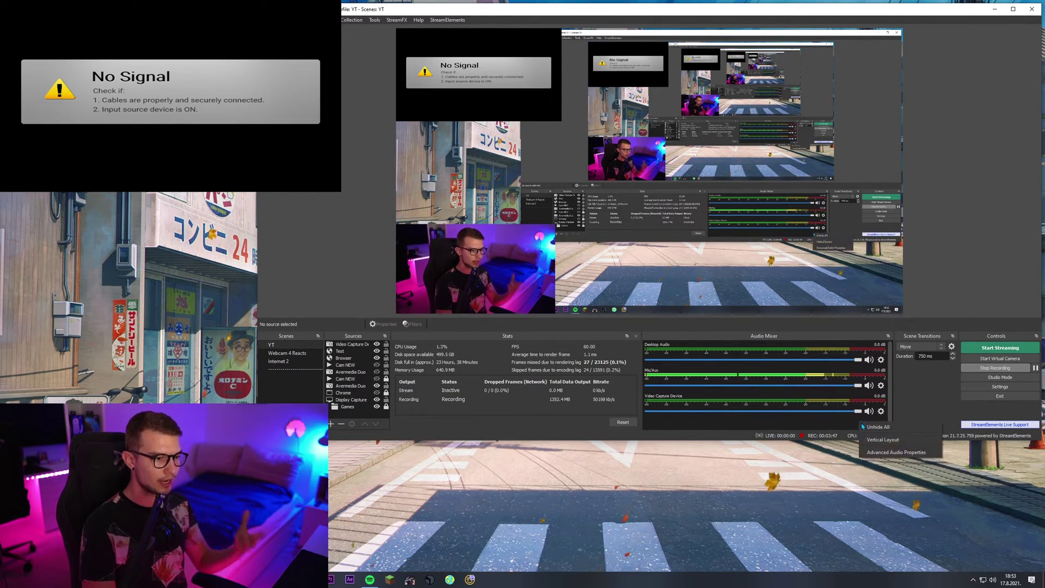
click(879, 453)
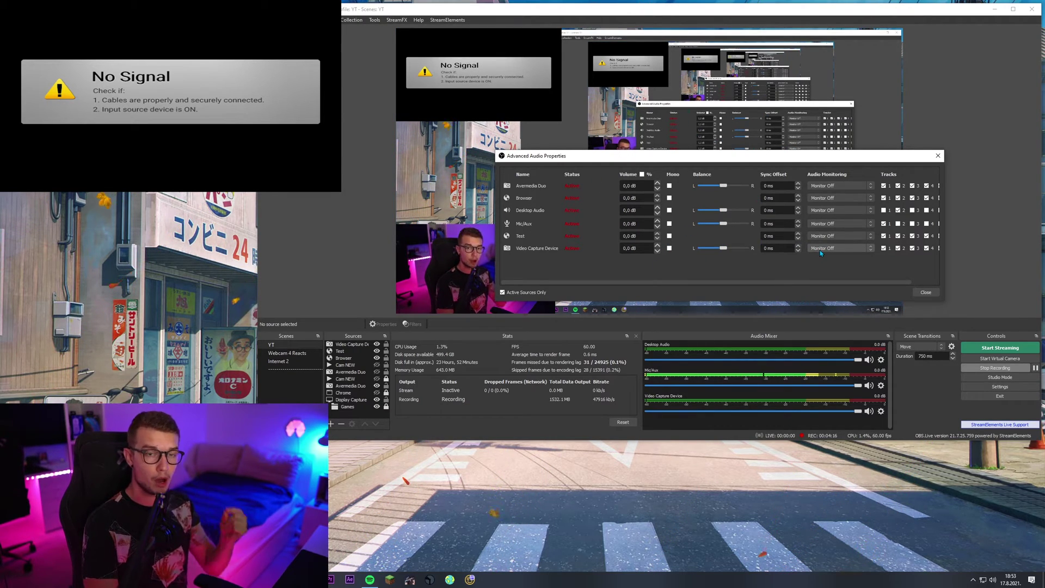
click(820, 249)
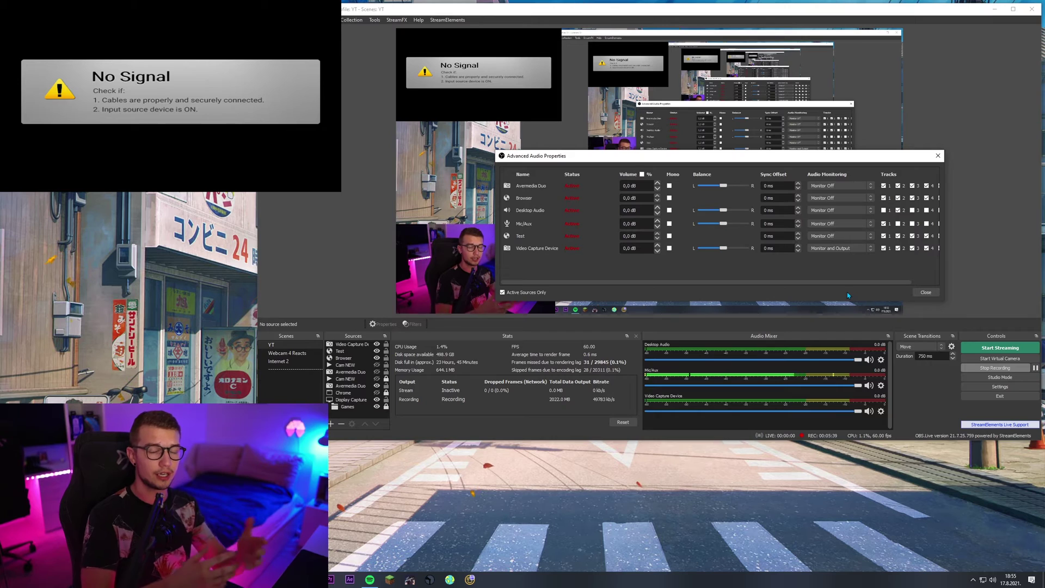
Step: Close Advanced Audio Properties and lower the Video Capture Device volume to about -10.2 dB
click(925, 292)
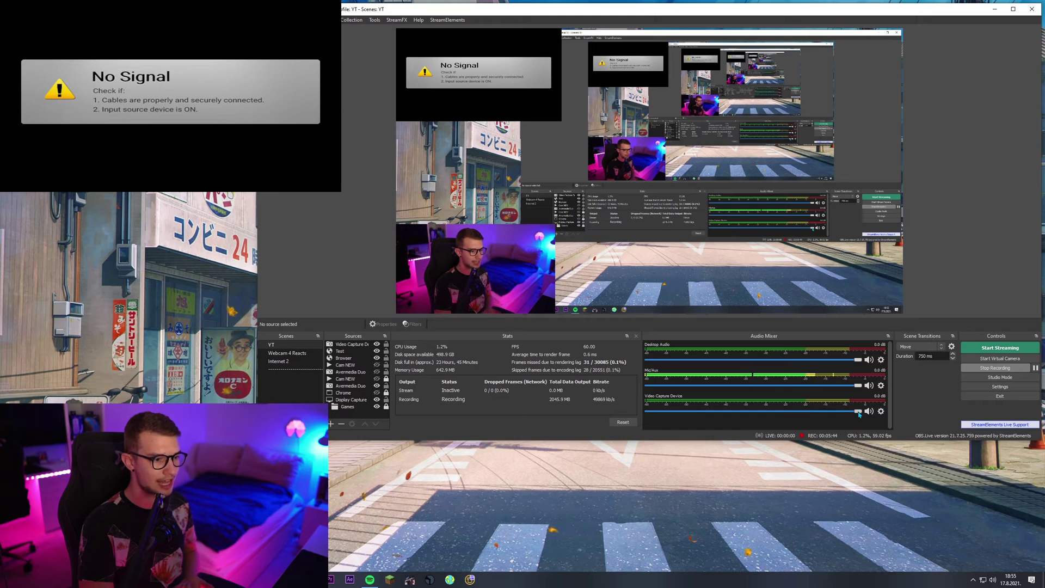
mouse_move(854, 414)
mouse_down()
mouse_move(785, 421)
mouse_move(866, 405)
mouse_up()
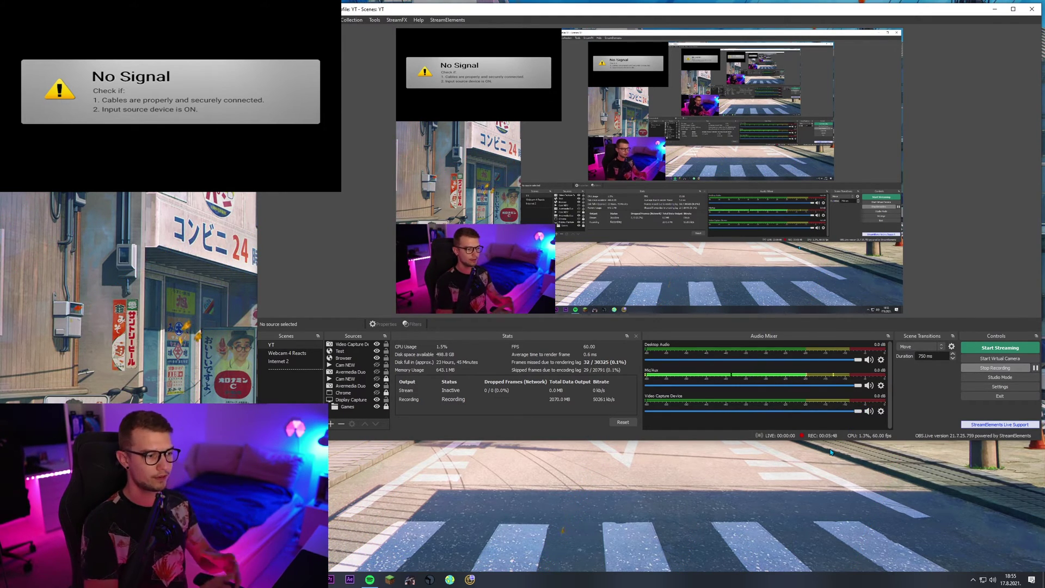